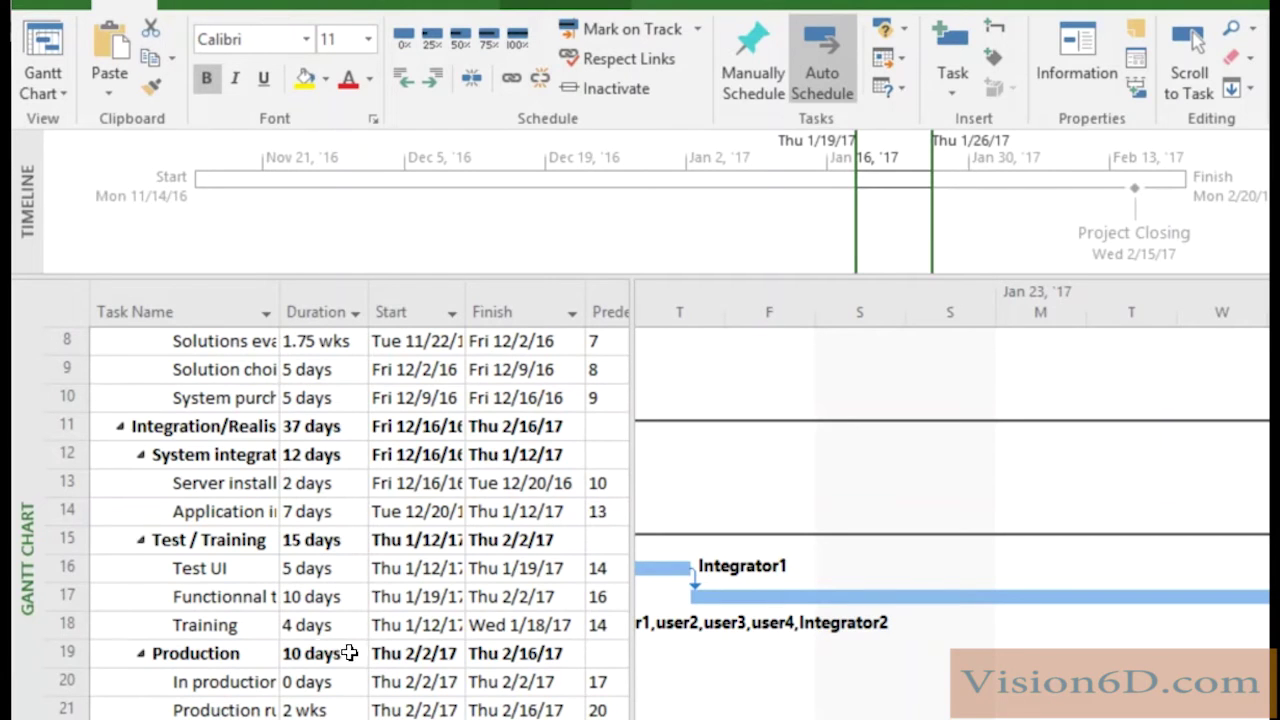
# Bring Functionnal test's bar end into view, with the timescale starting Monday Jan 30.
pyautogui.click(198, 597)
pyautogui.click(1193, 35)
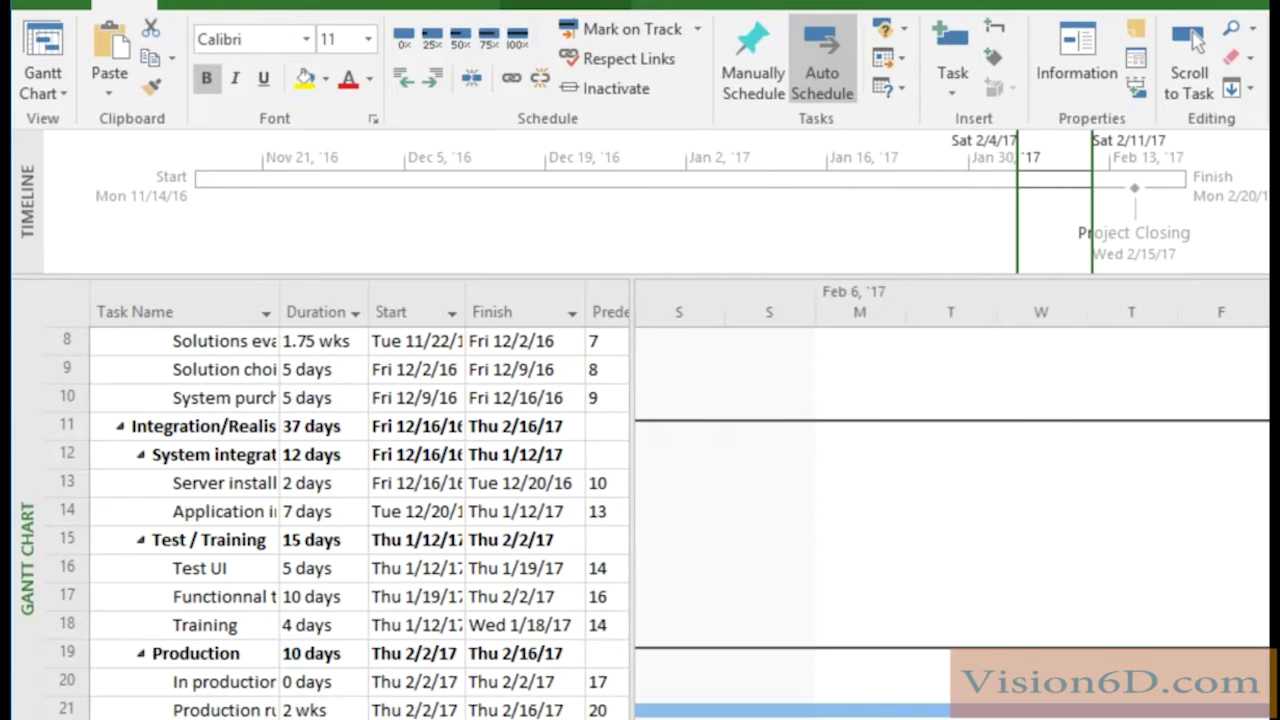
pyautogui.click(1193, 35)
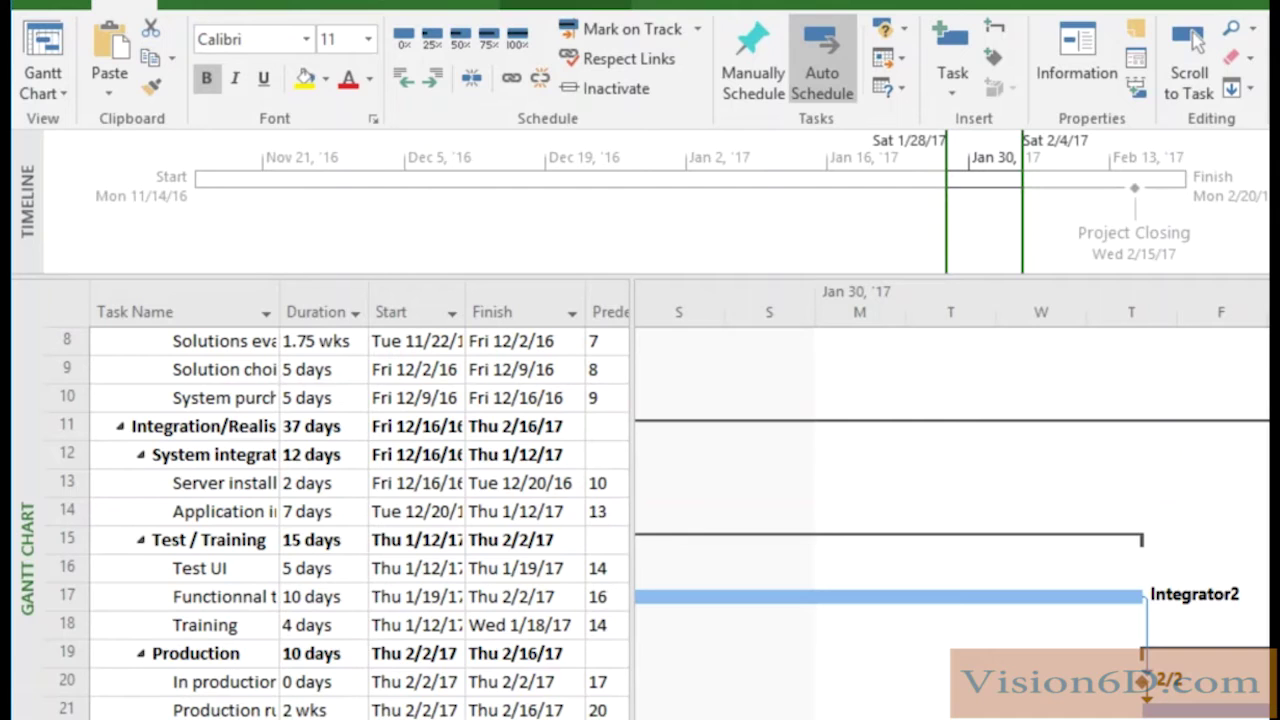
pyautogui.click(1193, 38)
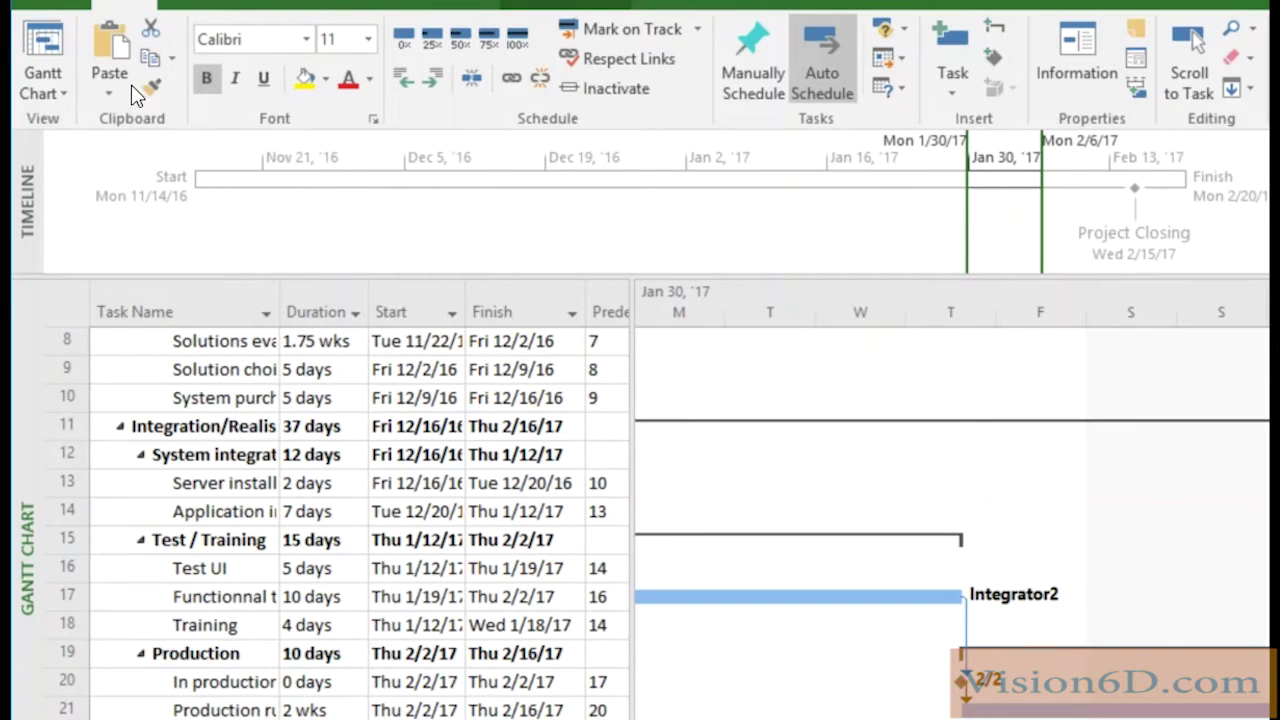
# Switch to Resource Sheet and open Integrator2's Resource Information.
pyautogui.click(57, 89)
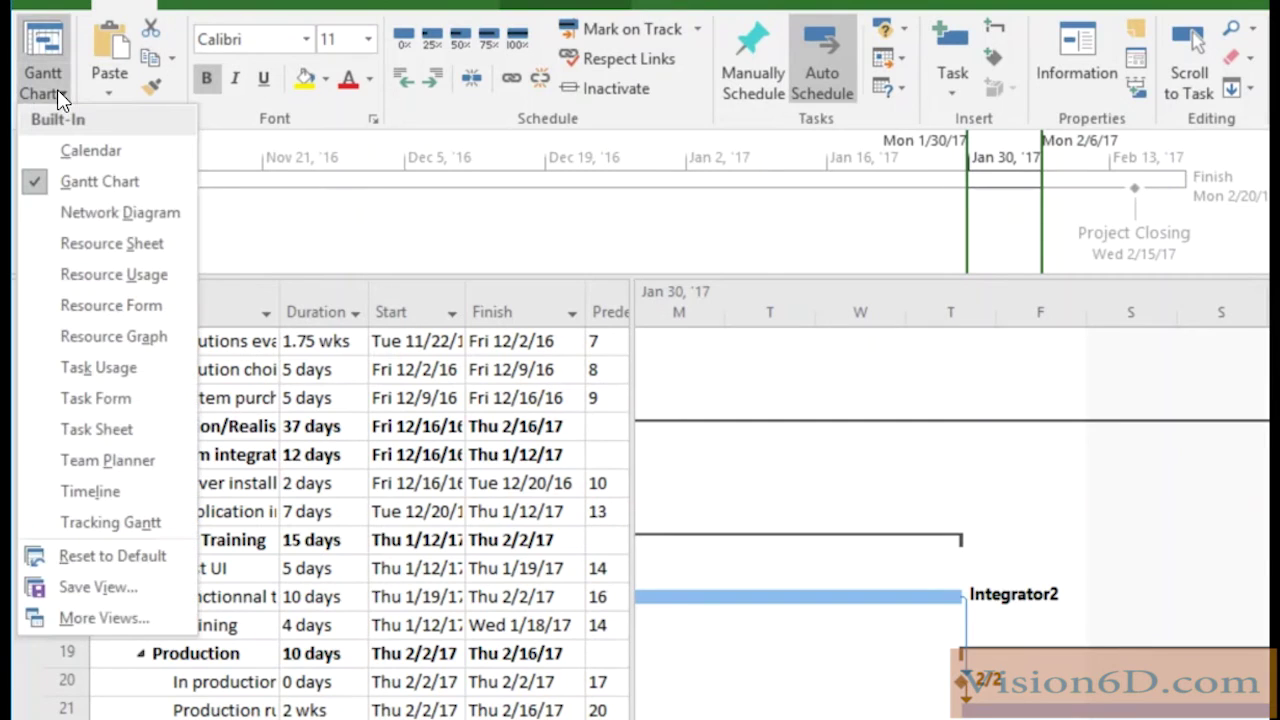
pyautogui.click(110, 243)
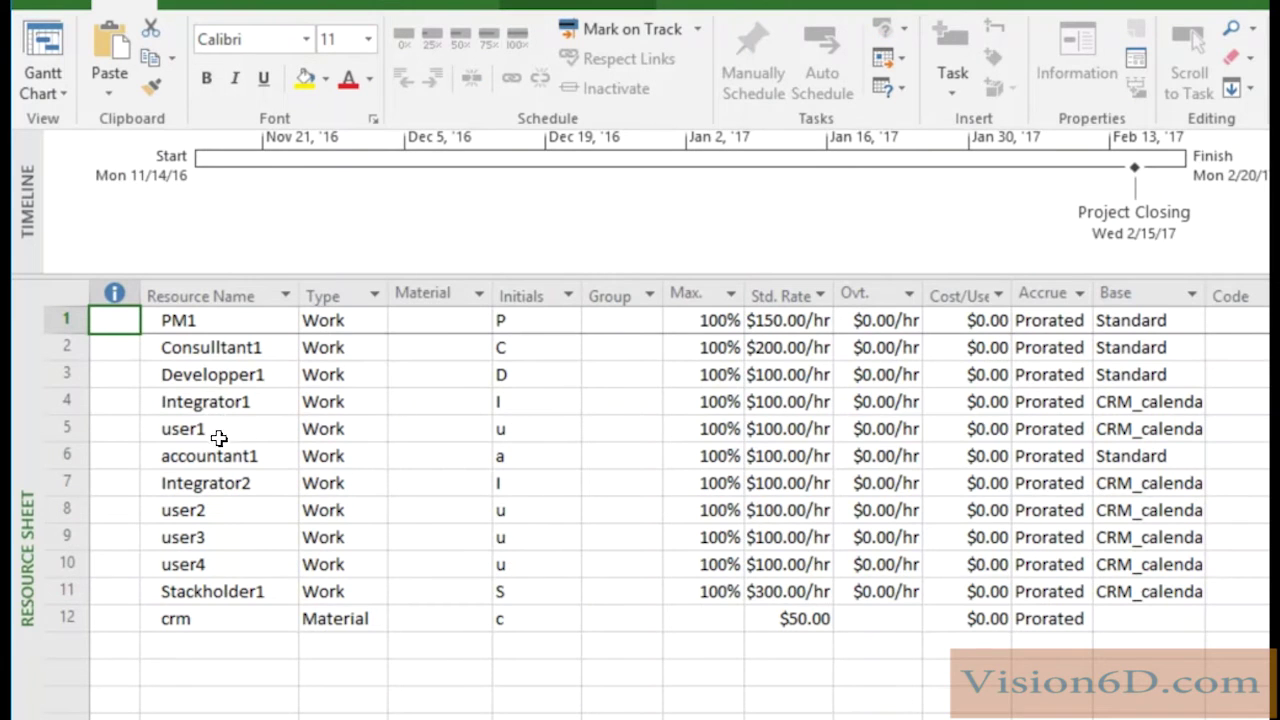
pyautogui.doubleClick(220, 483)
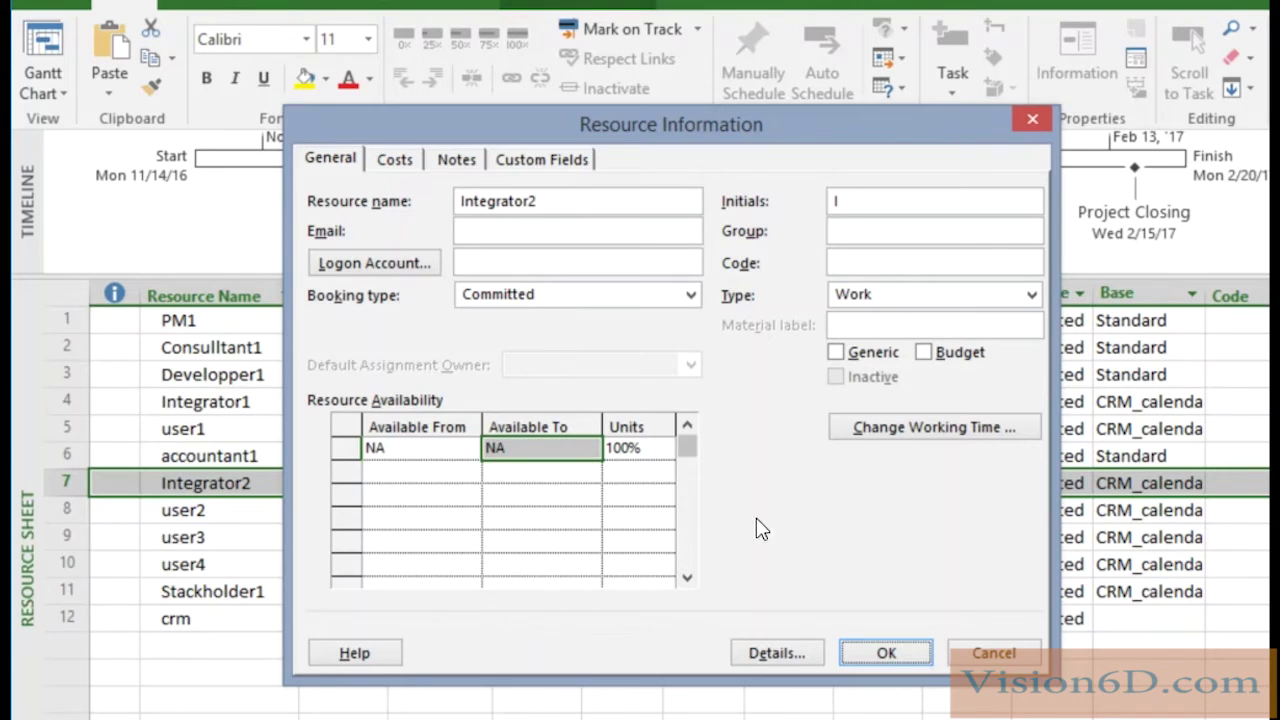
# Add a nonworking calendar exception named 'Fridays OFF' to Integrator2's working time.
pyautogui.click(910, 443)
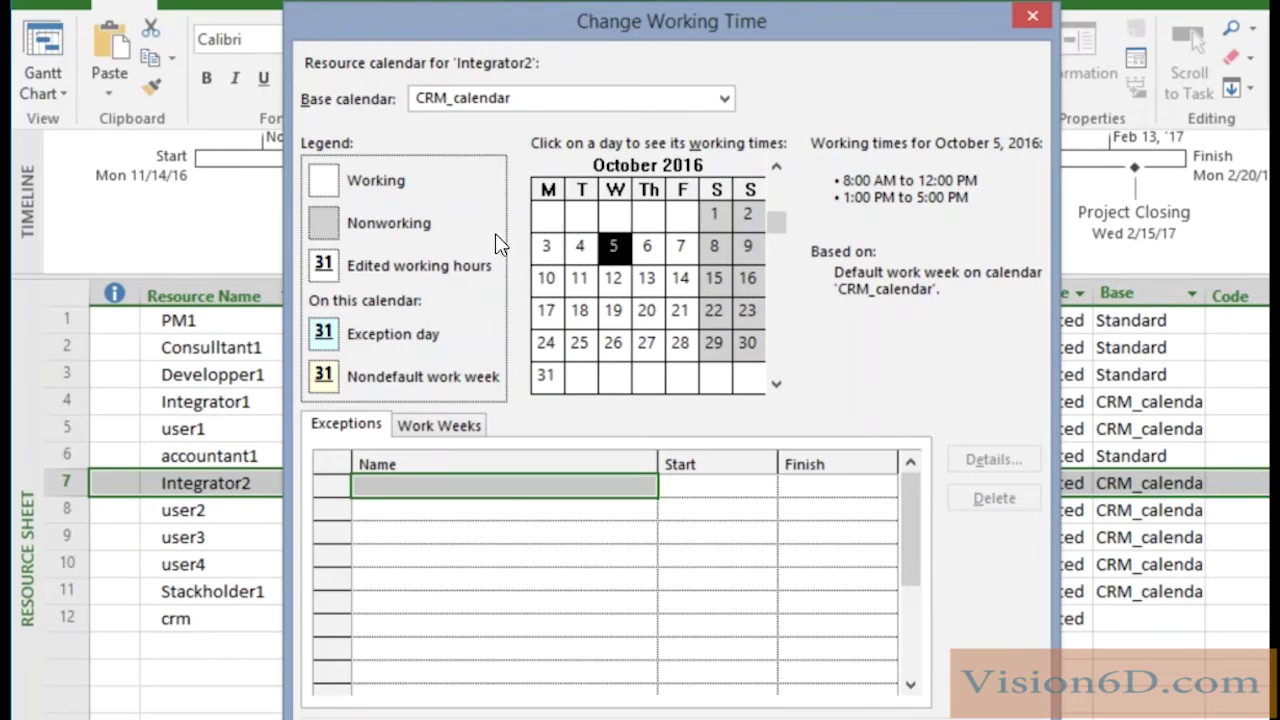
pyautogui.click(390, 488)
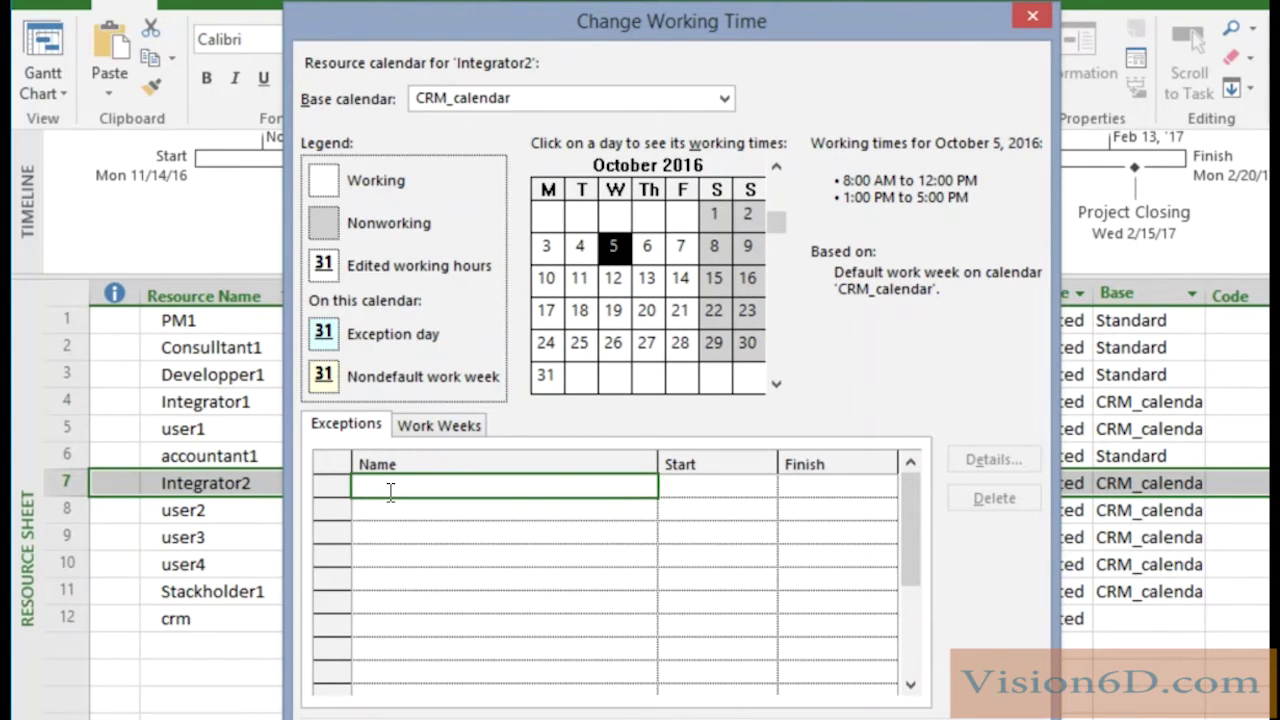
pyautogui.write('Frida')
pyautogui.write('ys ')
pyautogui.write('OFF')
pyautogui.click(760, 490)
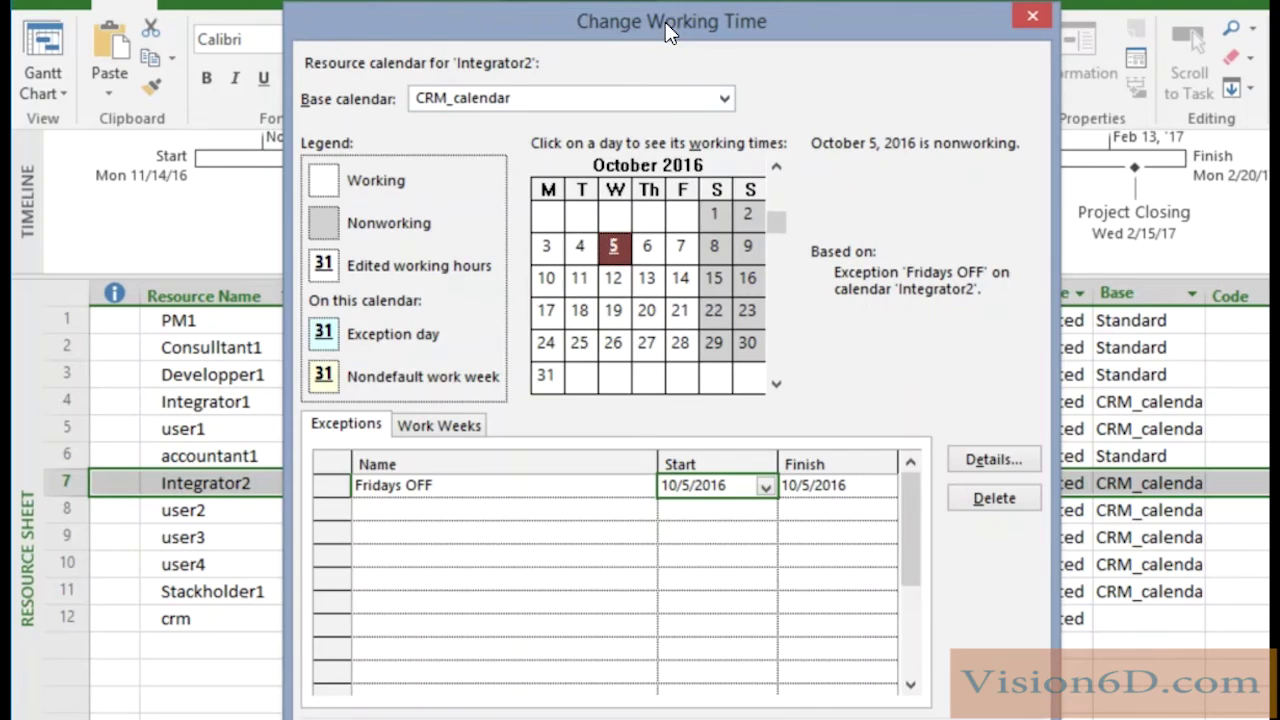
# Set the Fridays OFF exception to start 10/5/2016 and finish 3/31/2017.
pyautogui.moveTo(667, 21); pyautogui.dragTo(817, 12)
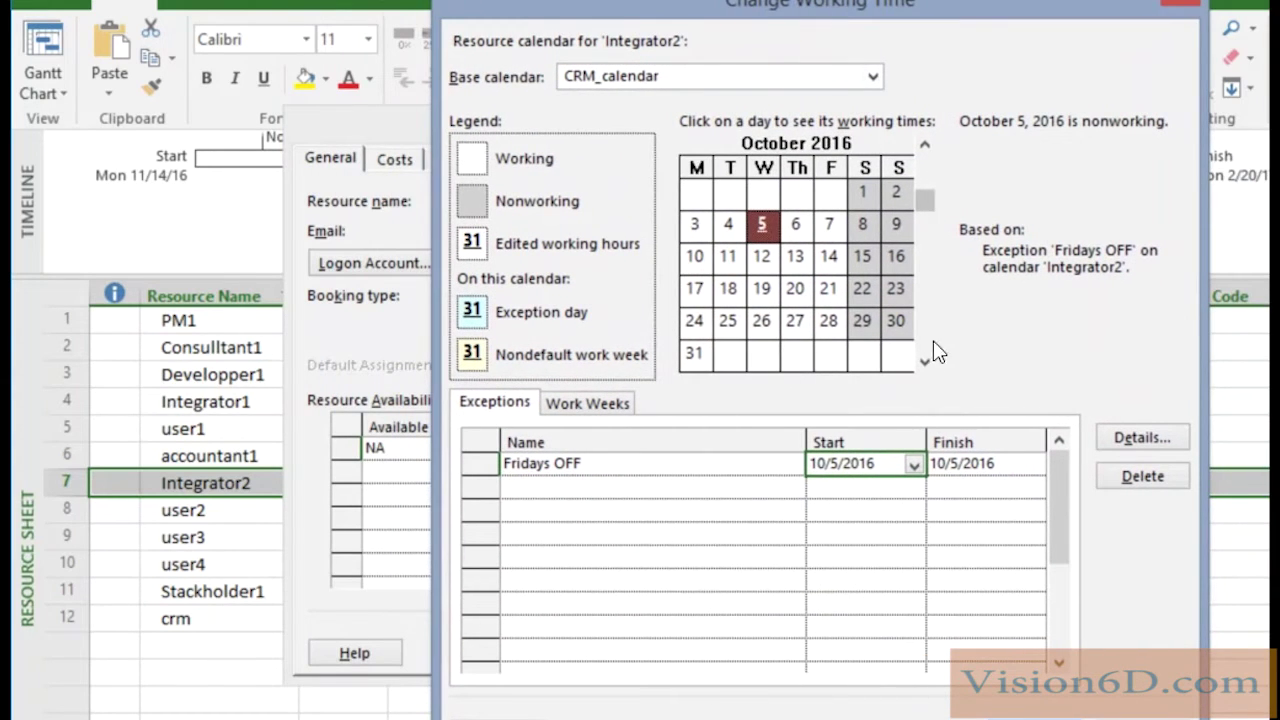
pyautogui.click(916, 470)
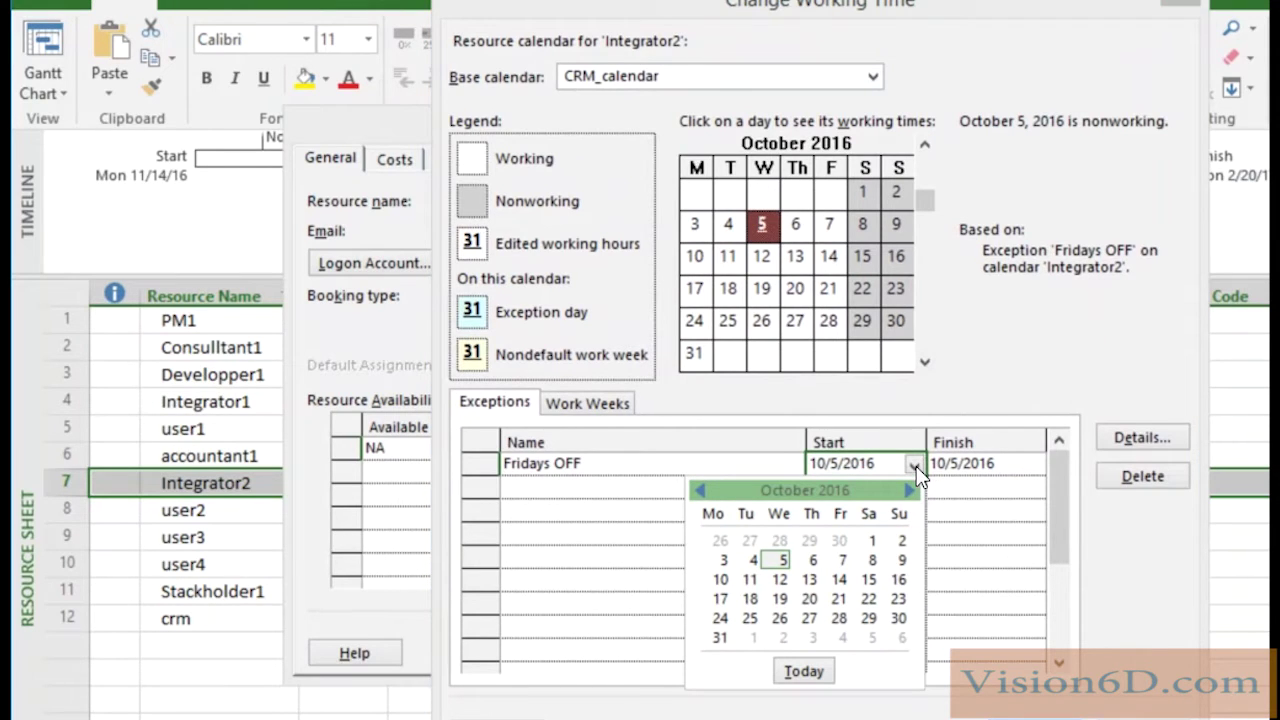
pyautogui.click(781, 562)
pyautogui.click(995, 465)
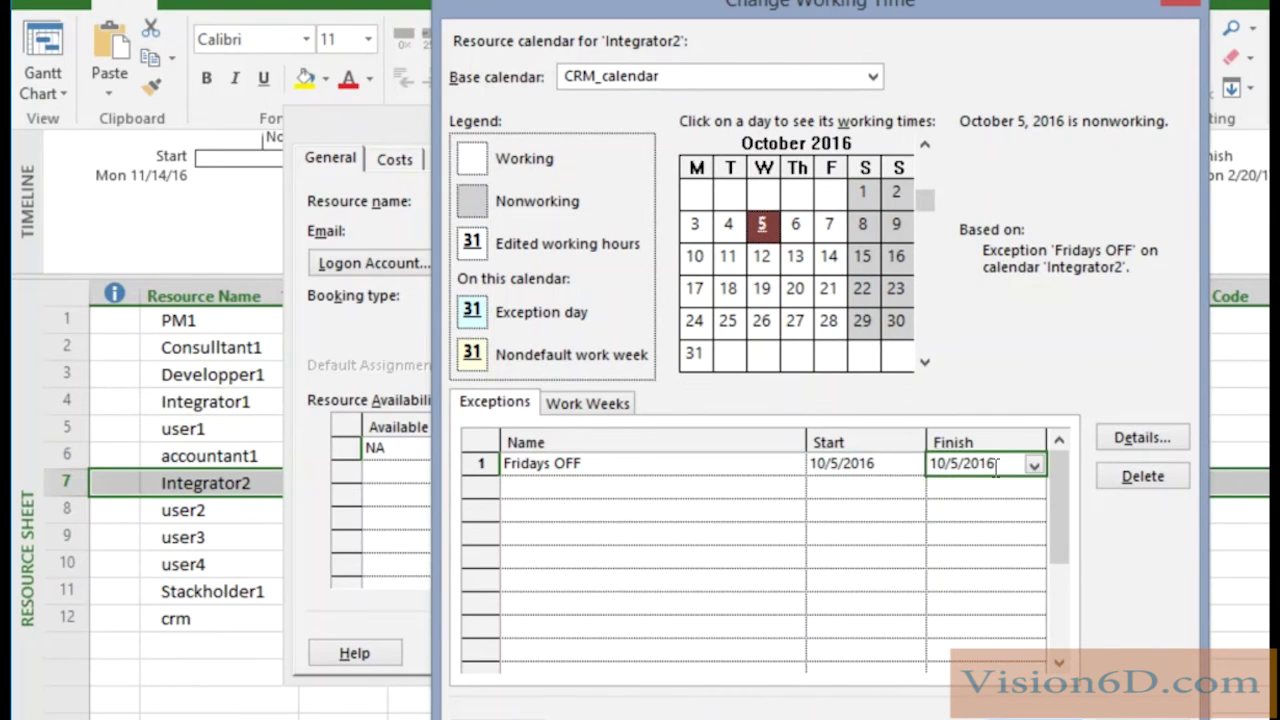
pyautogui.click(1035, 466)
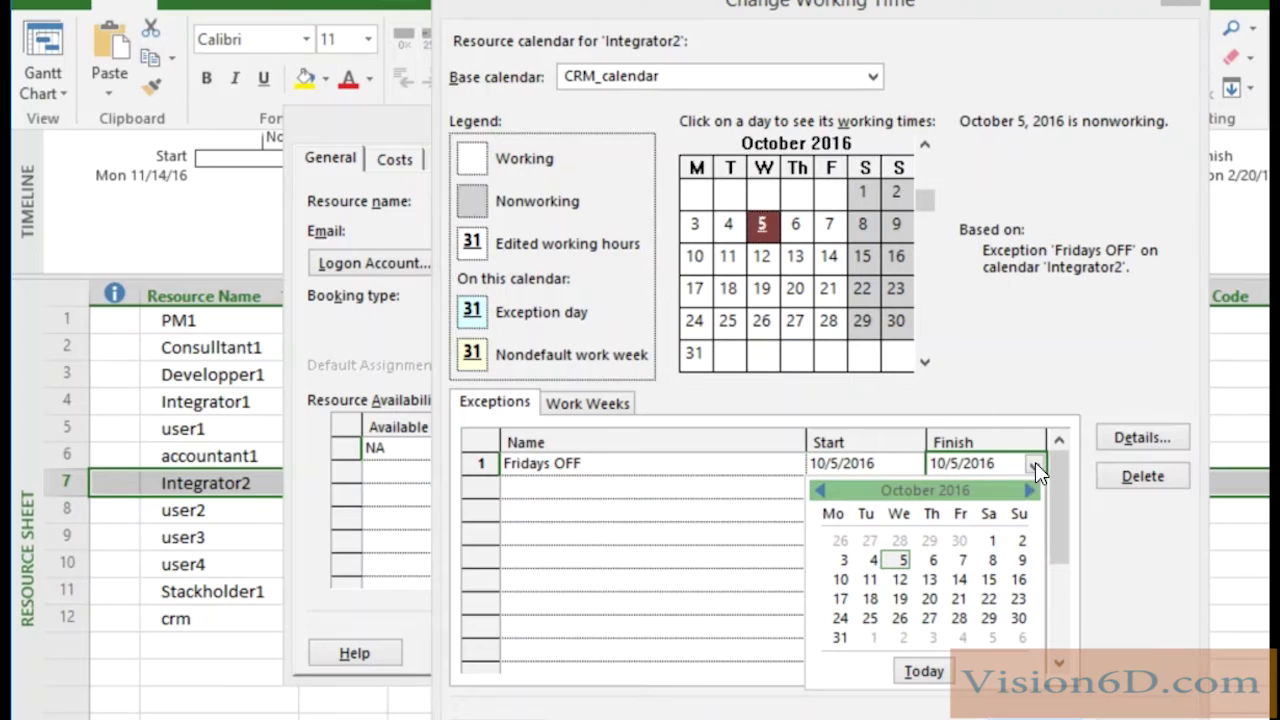
pyautogui.click(1032, 490)
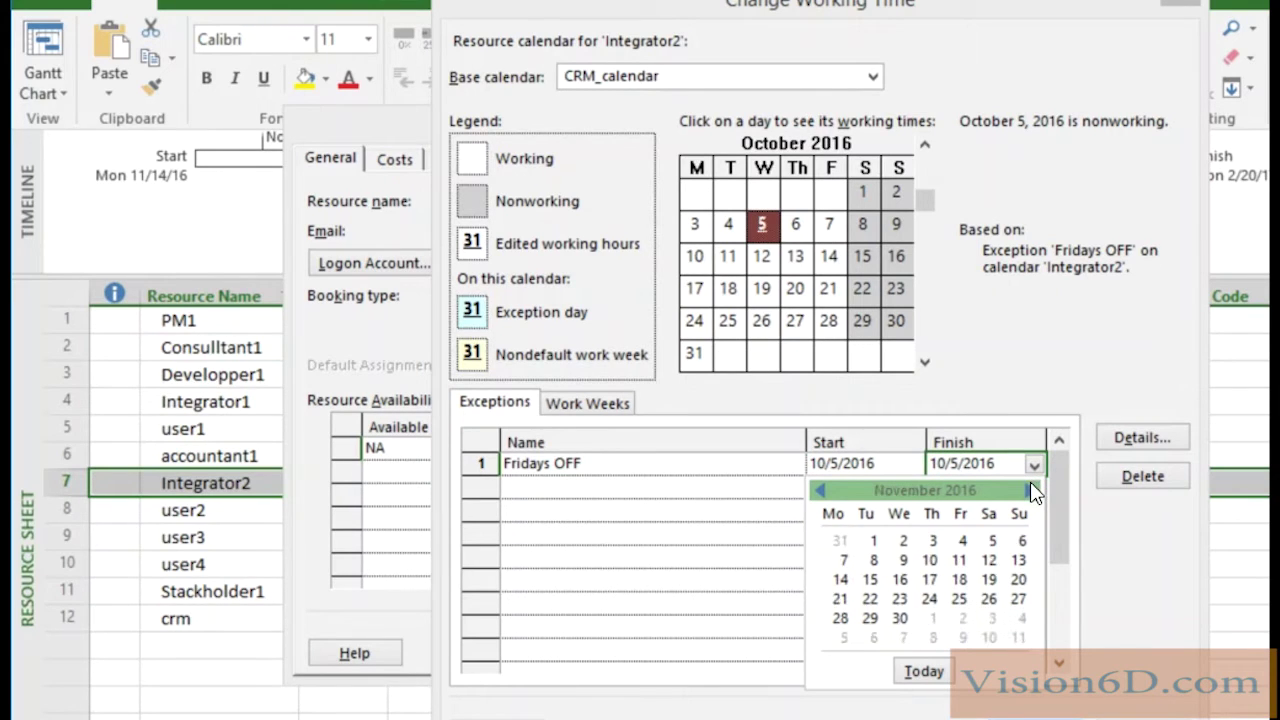
pyautogui.click(1032, 490)
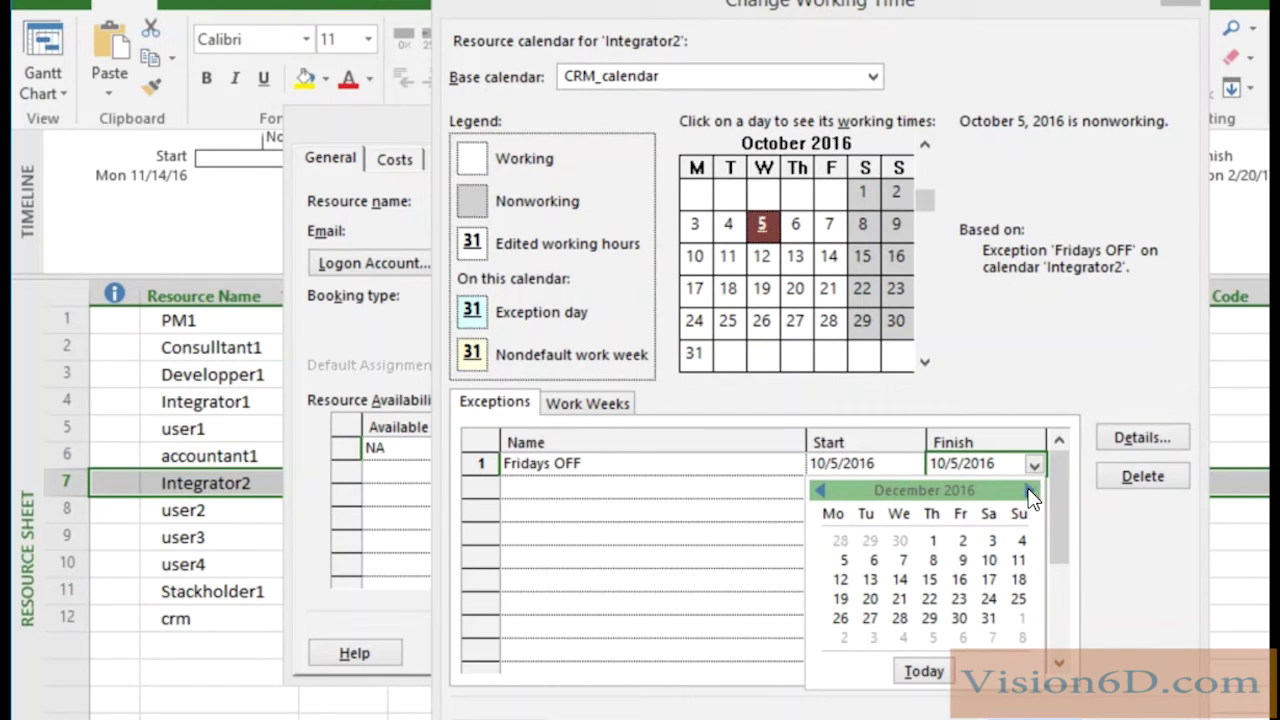
pyautogui.click(1032, 490)
pyautogui.click(1030, 490)
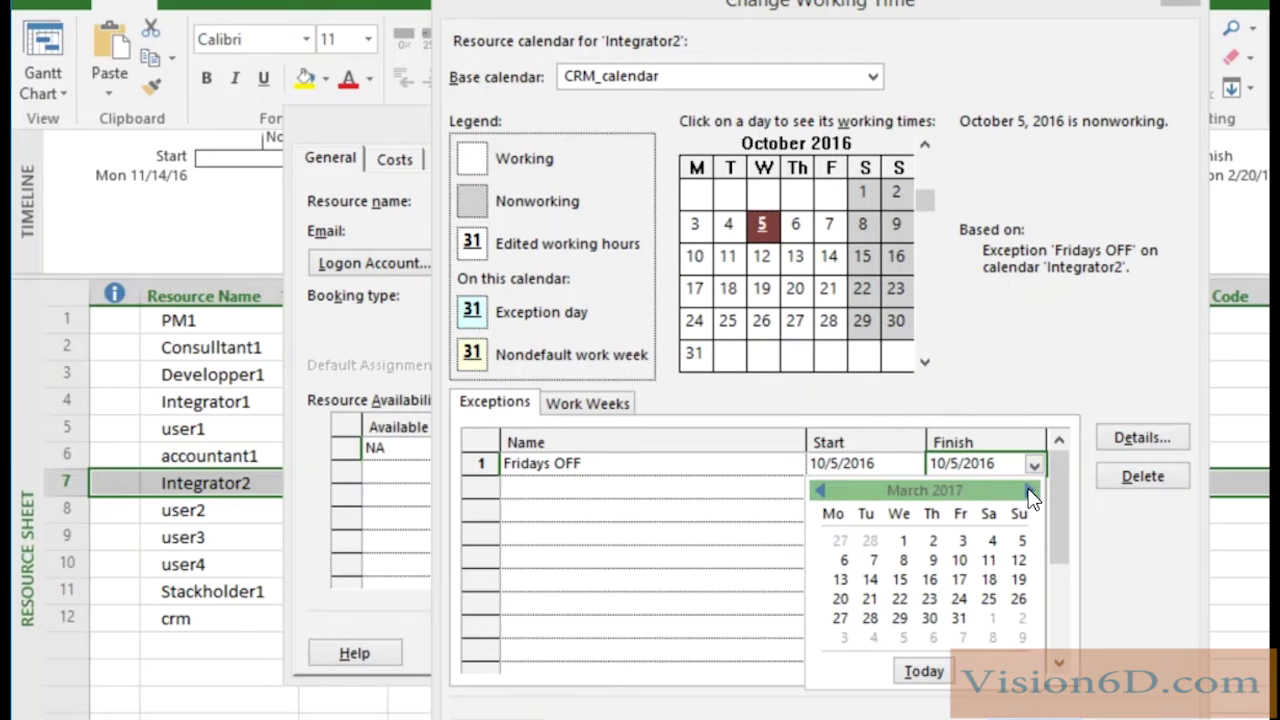
pyautogui.click(958, 618)
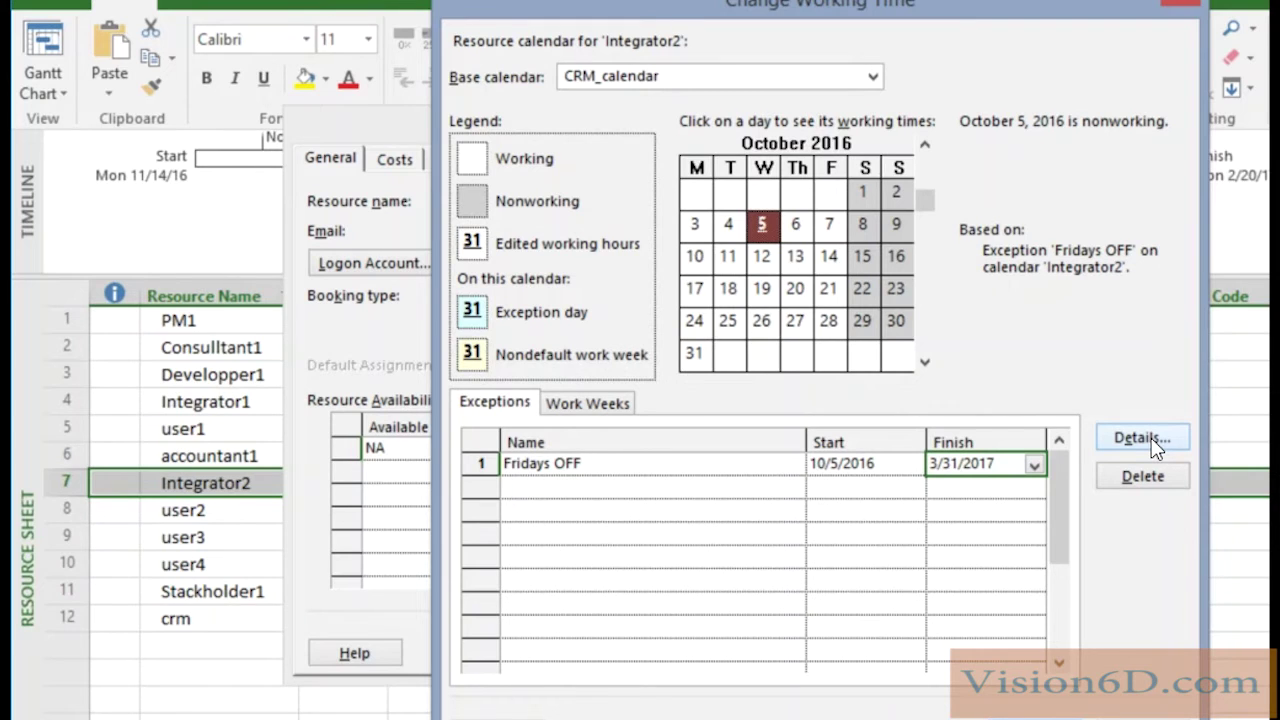
# Make Fridays OFF recur weekly on Fridays.
pyautogui.click(1142, 439)
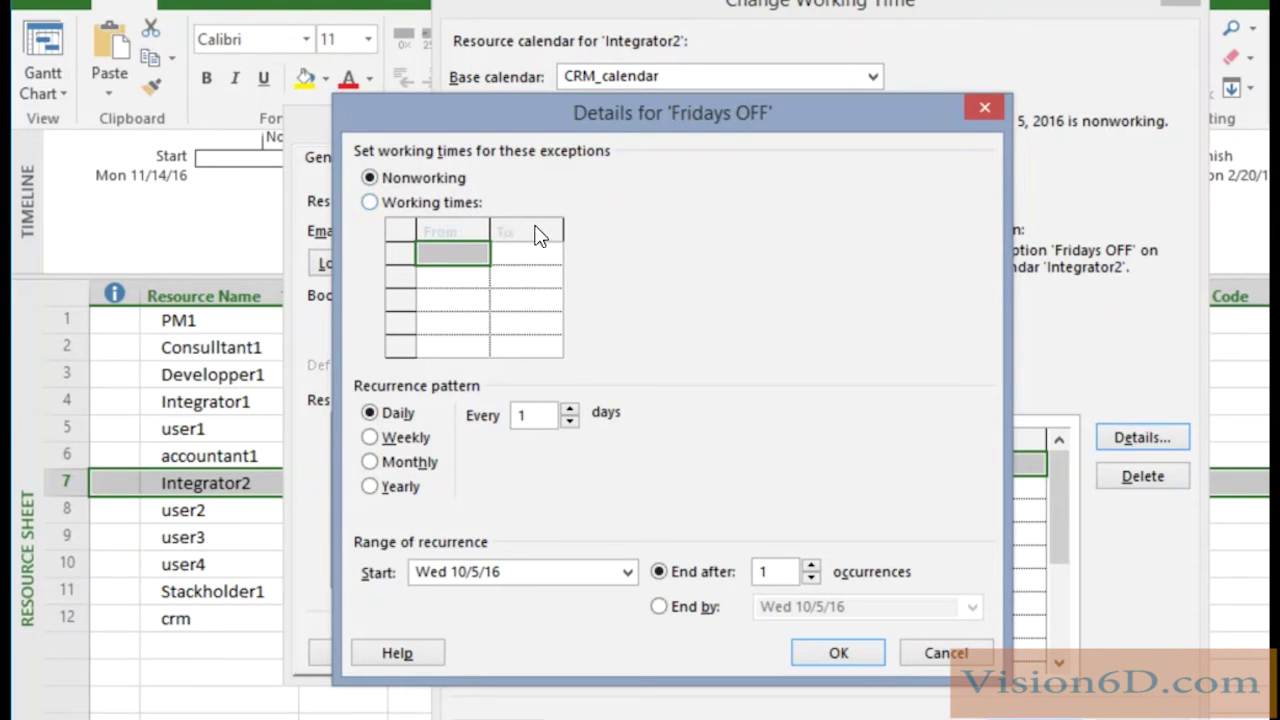
pyautogui.click(370, 440)
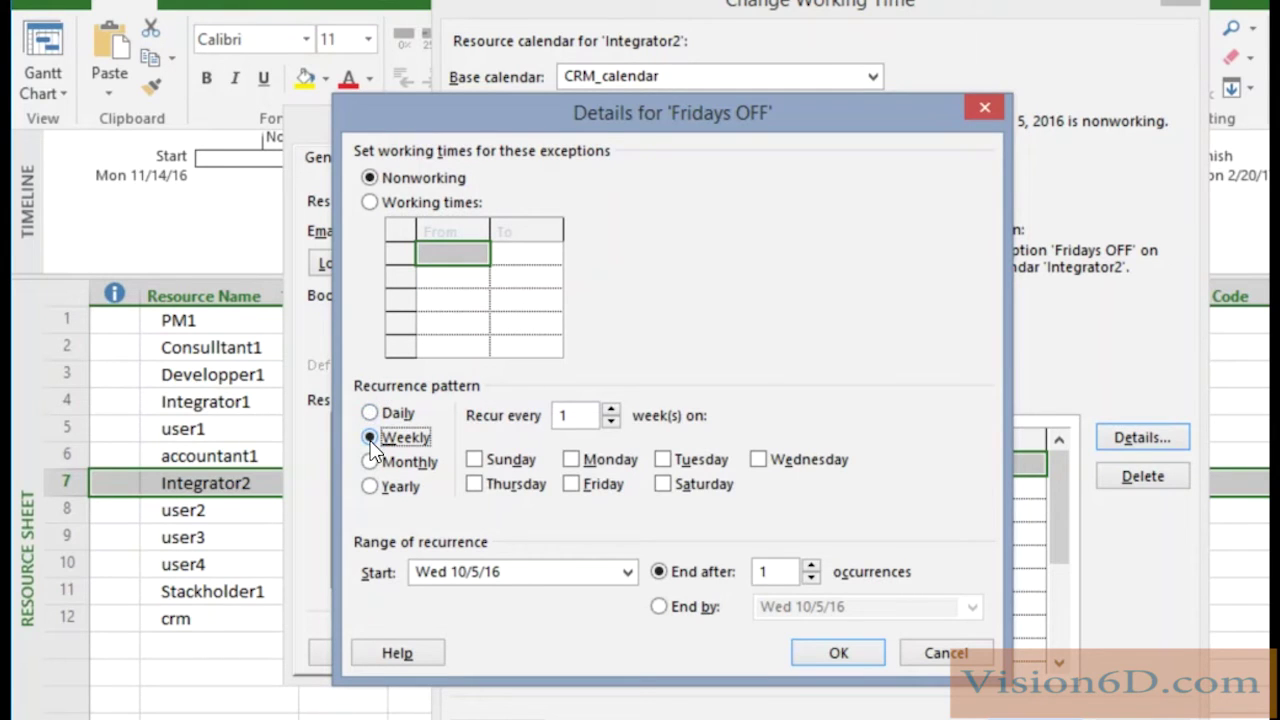
pyautogui.click(575, 487)
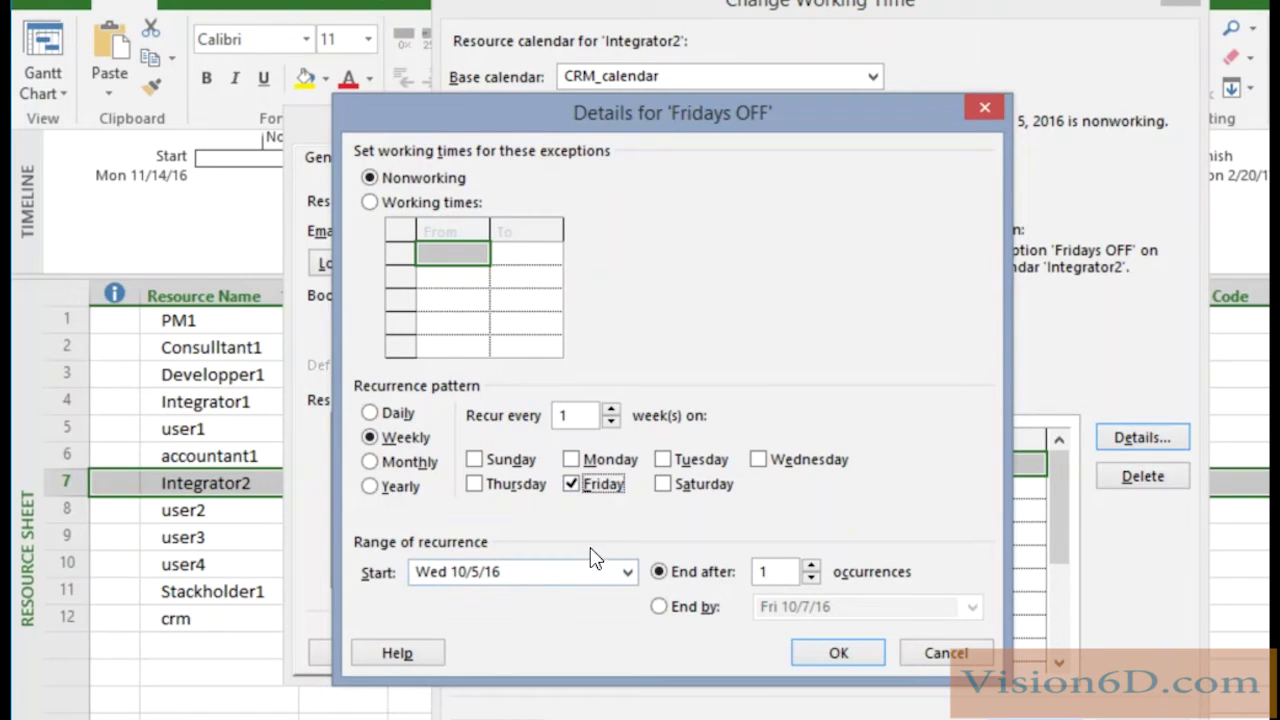
# End the Fridays OFF recurrence by March 31, 2017.
pyautogui.click(659, 607)
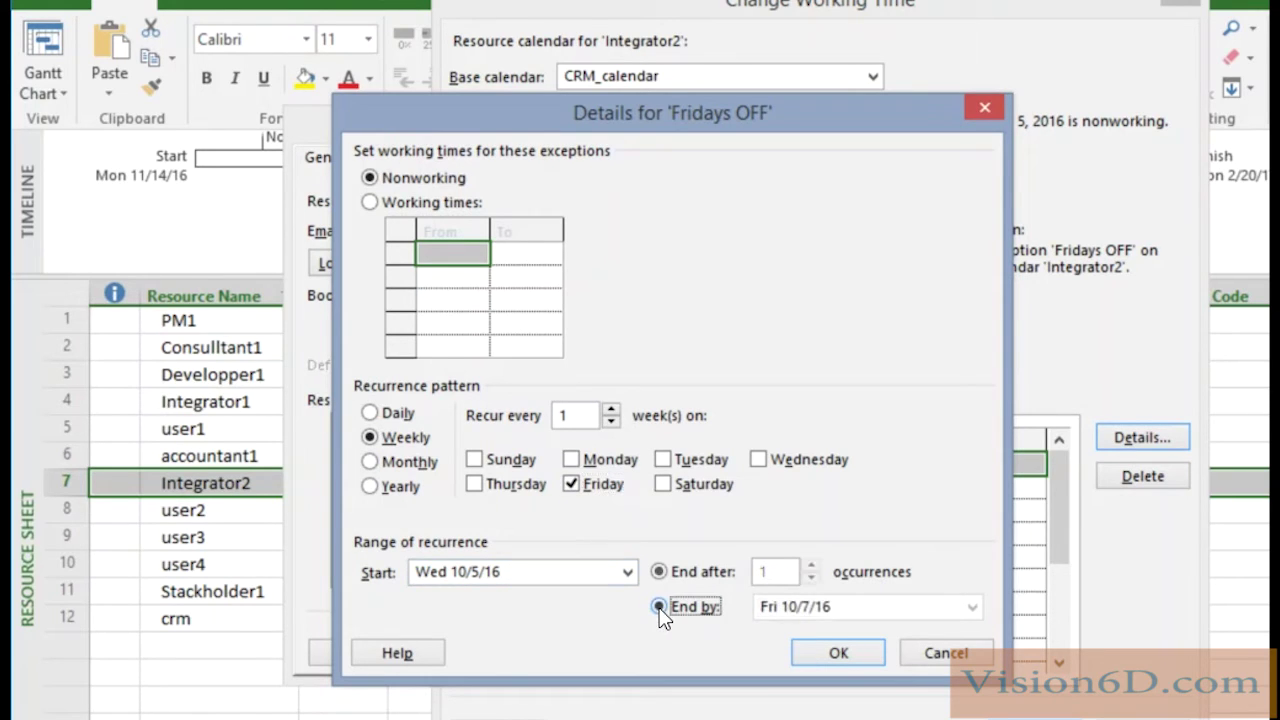
pyautogui.click(972, 607)
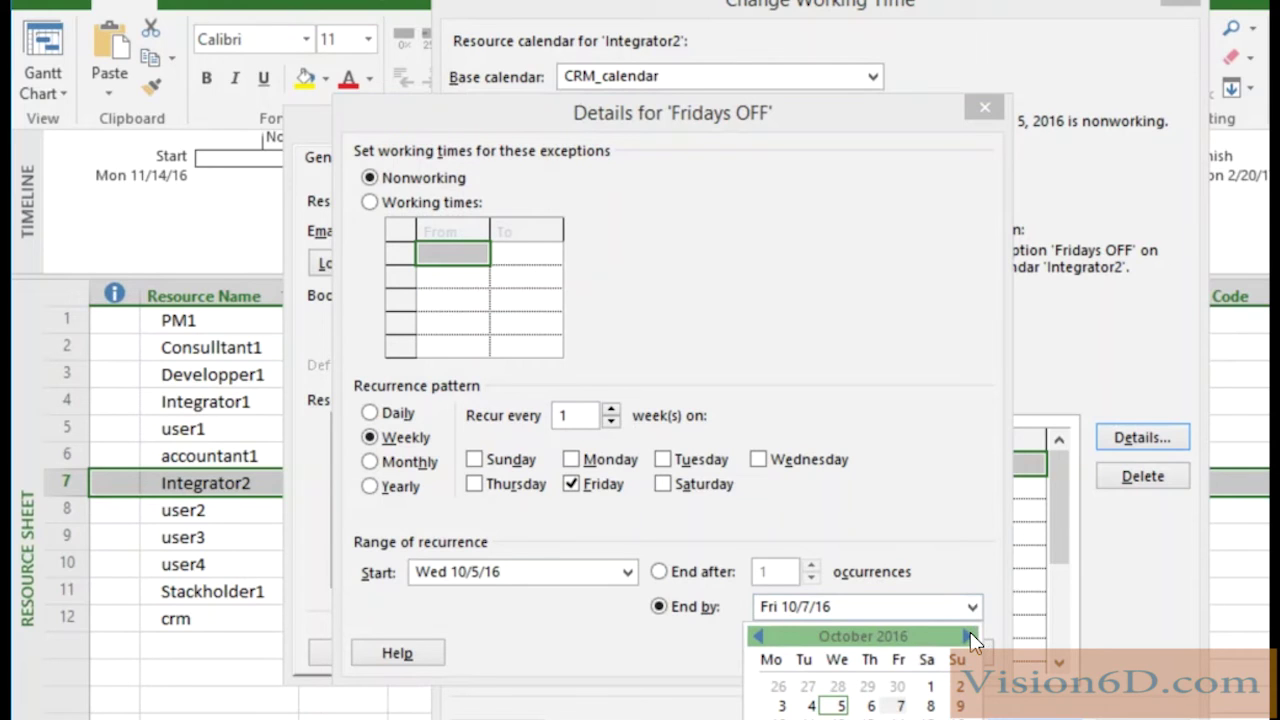
pyautogui.click(970, 634)
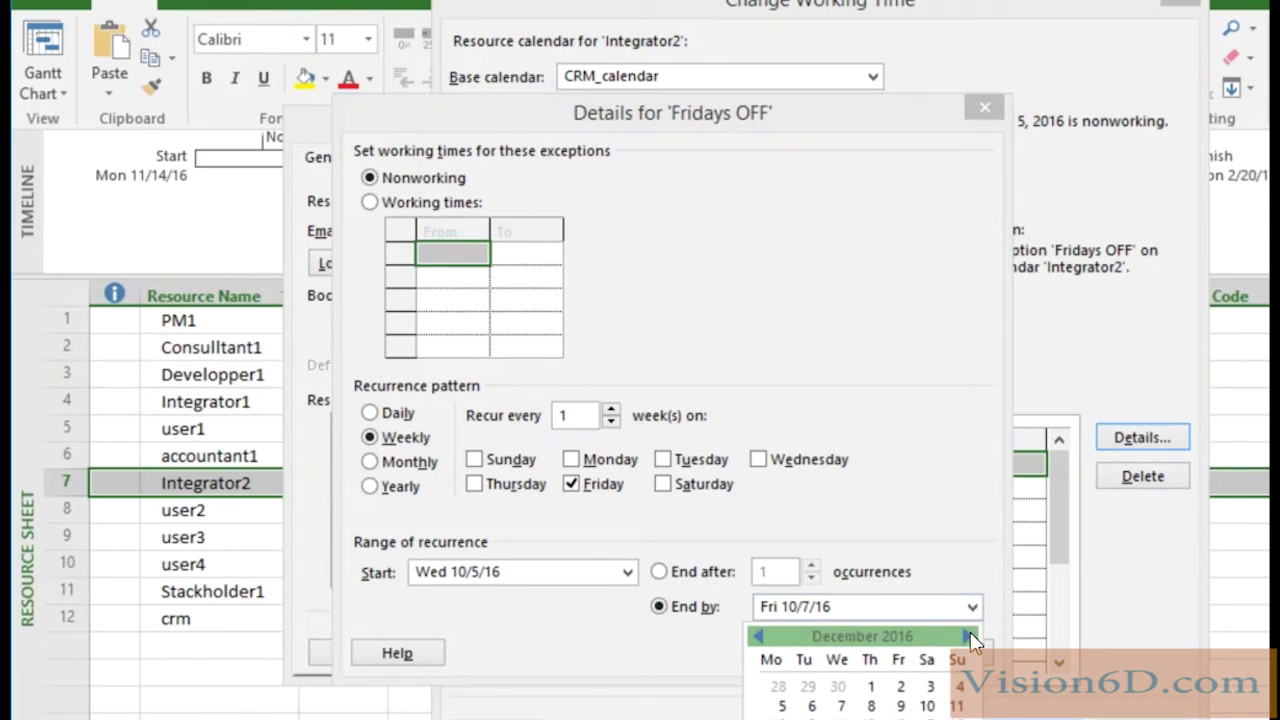
pyautogui.click(970, 634)
pyautogui.click(970, 634)
pyautogui.click(970, 634)
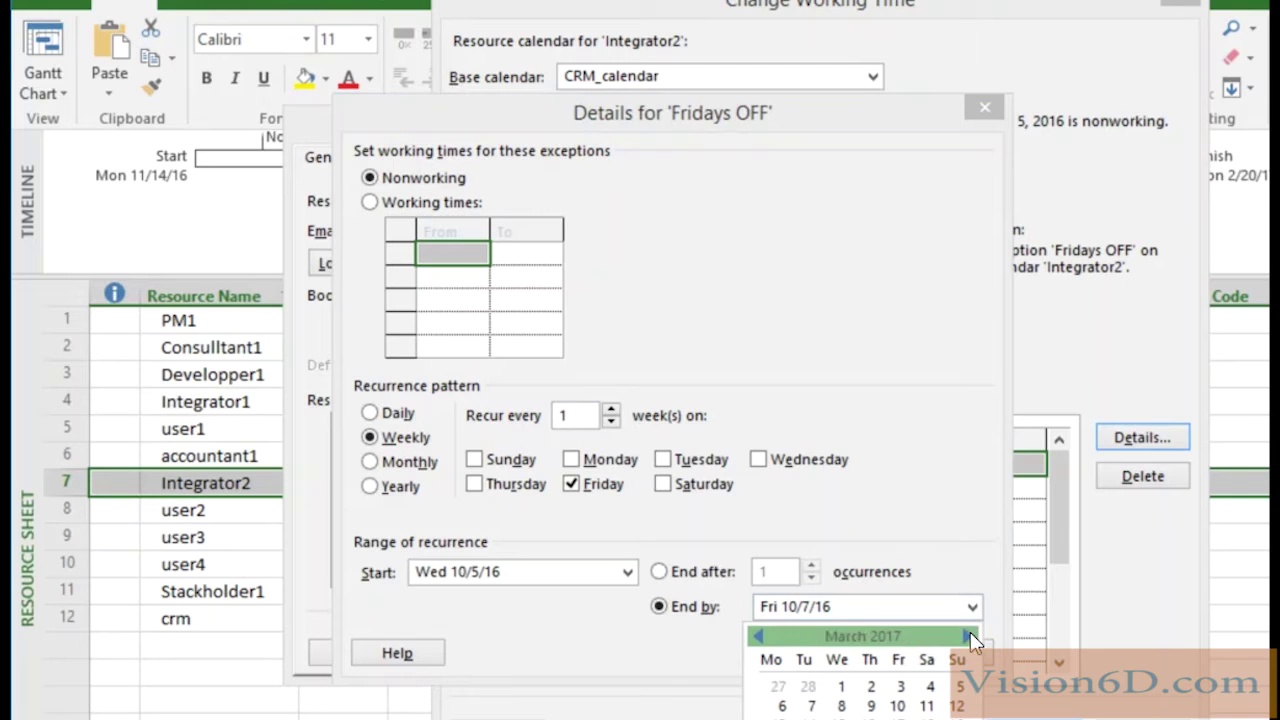
pyautogui.click(898, 715)
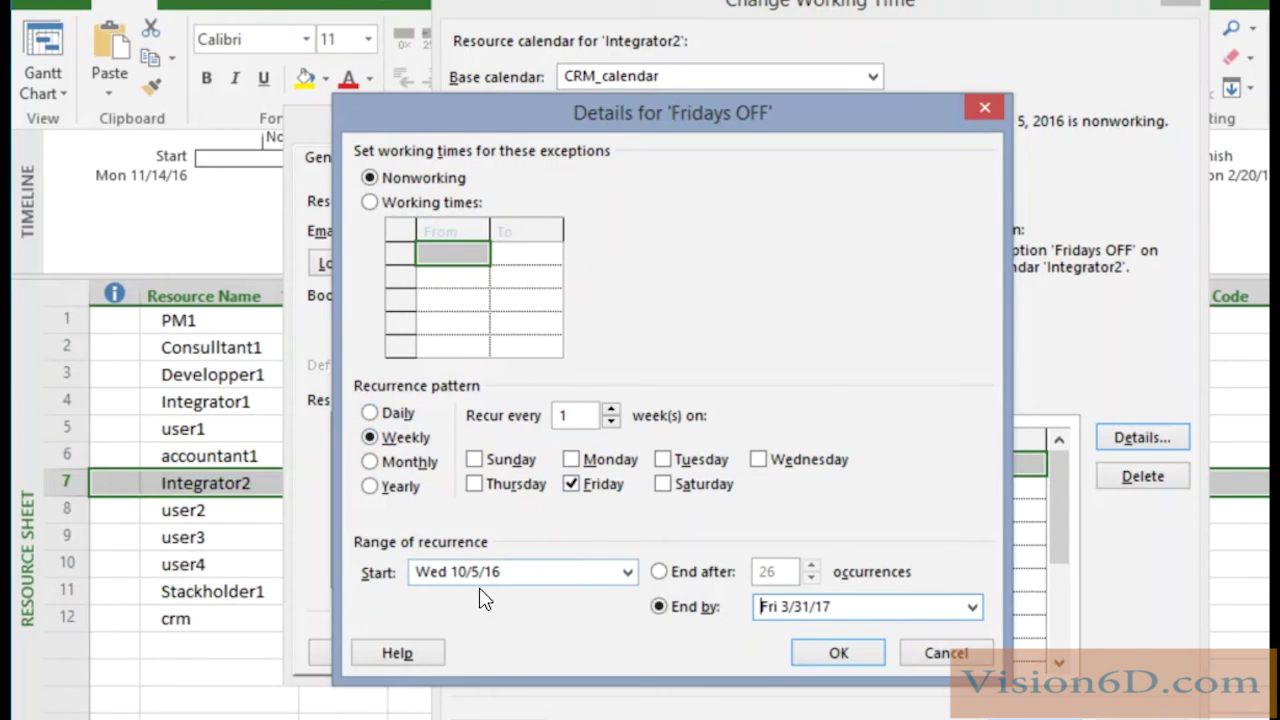
# Confirm the Fridays OFF recurrence, calendar and resource changes, then return to the Gantt chart.
pyautogui.click(838, 653)
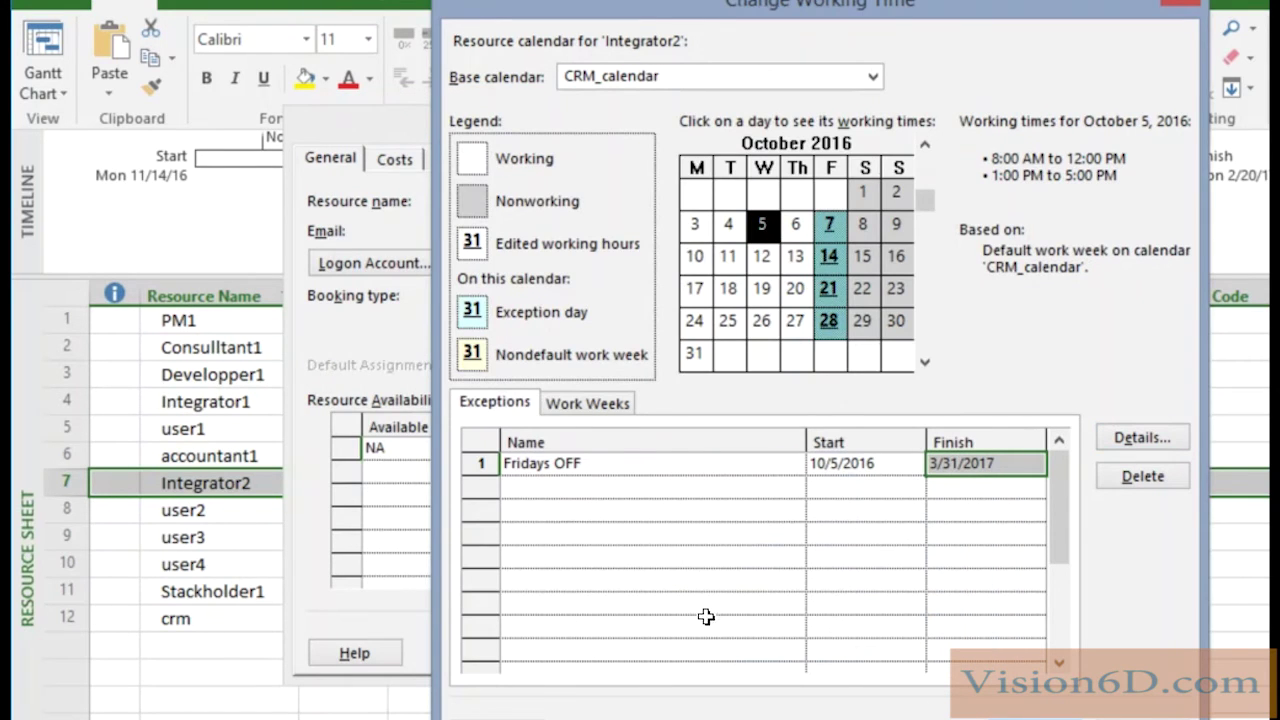
pyautogui.press('Return')
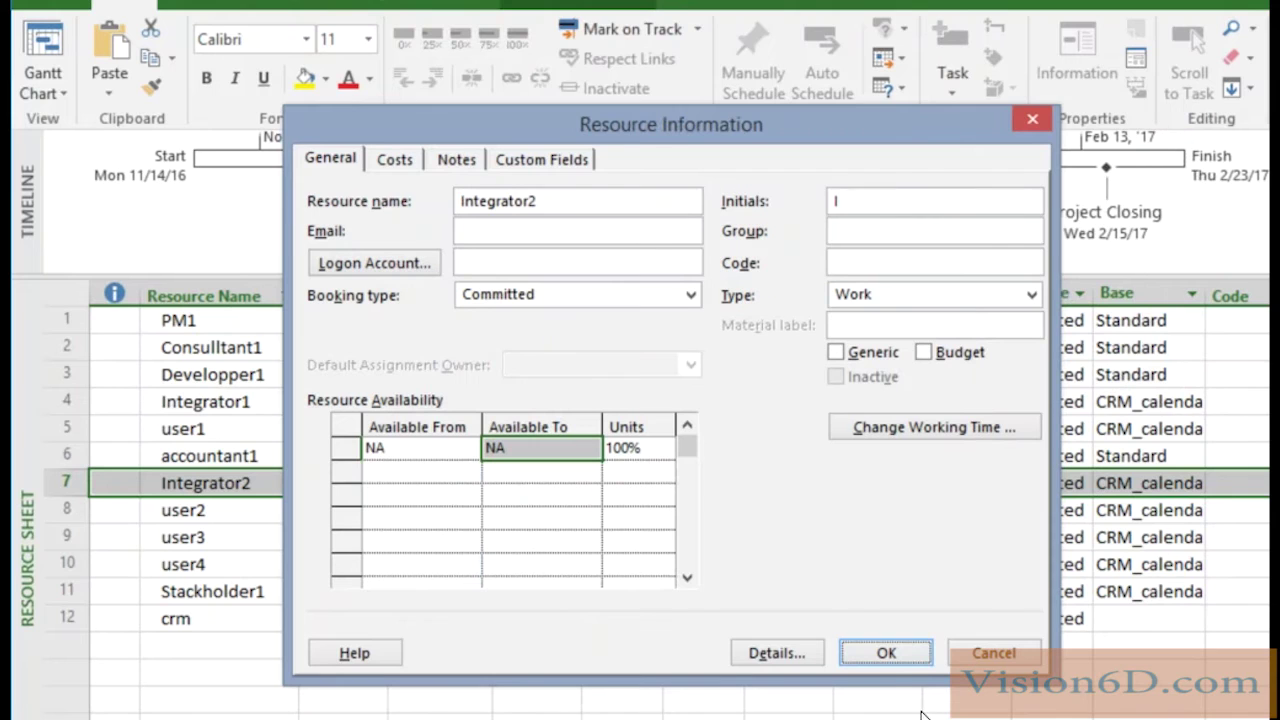
pyautogui.click(886, 655)
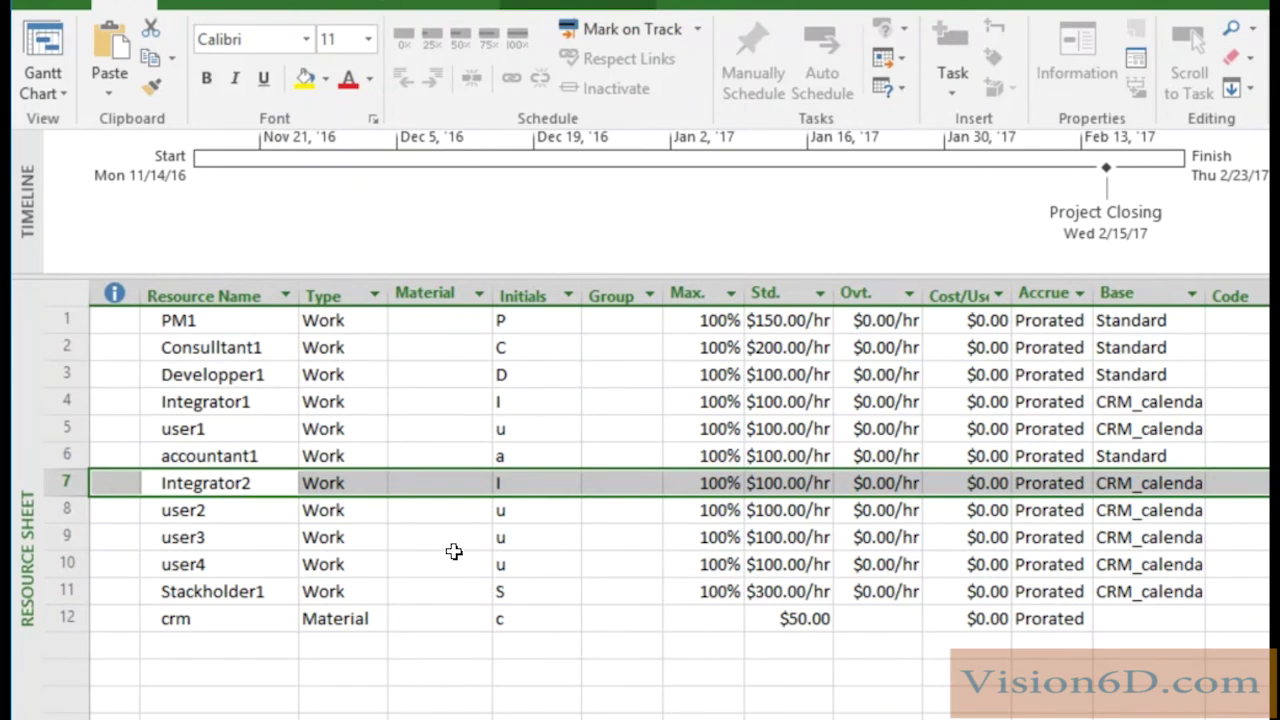
pyautogui.click(55, 50)
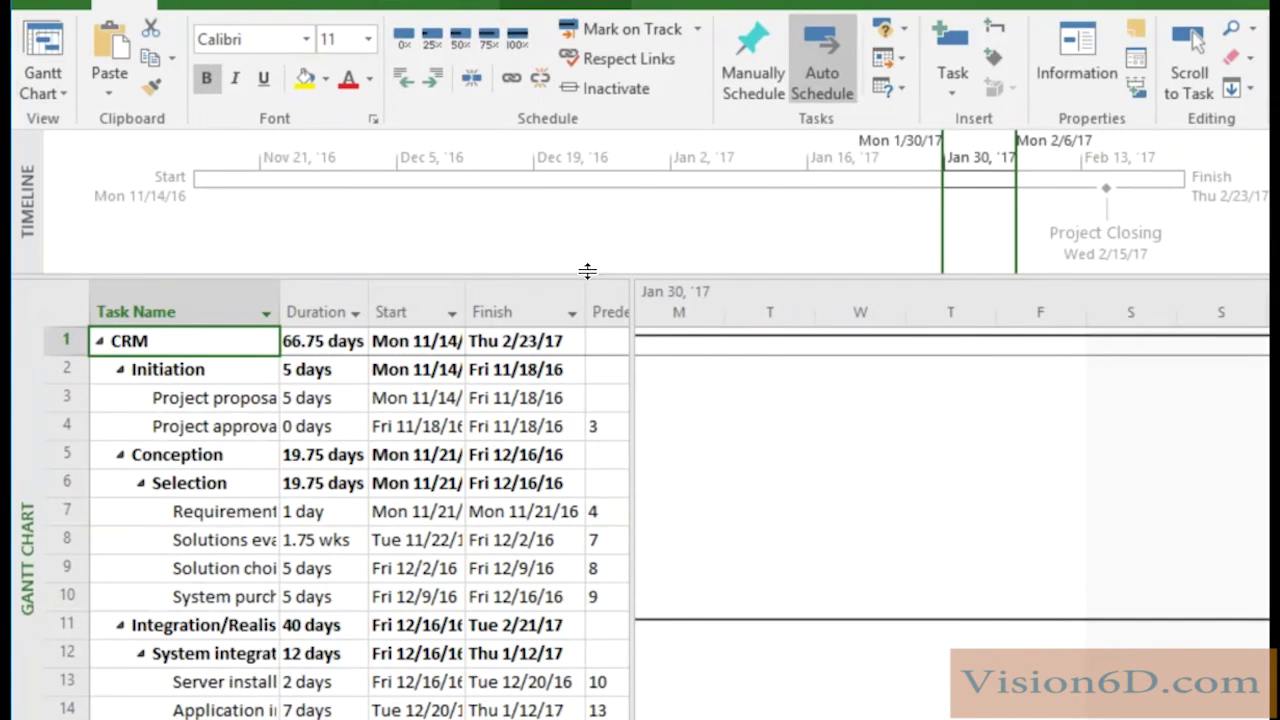